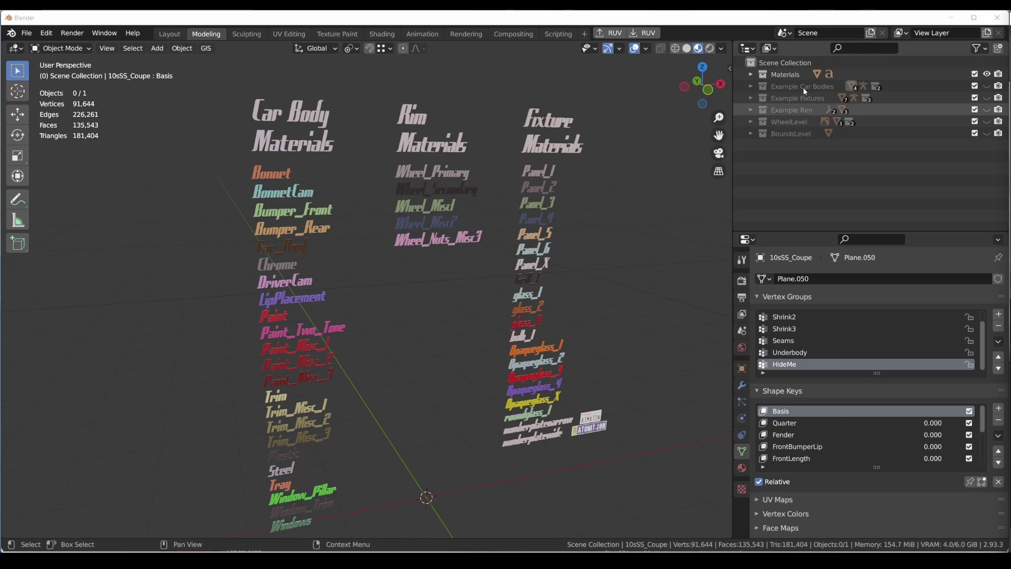
Step: Orbit and zoom the viewport so the Car Body, Rim and Fixture material label columns face the view
left_click(751, 75)
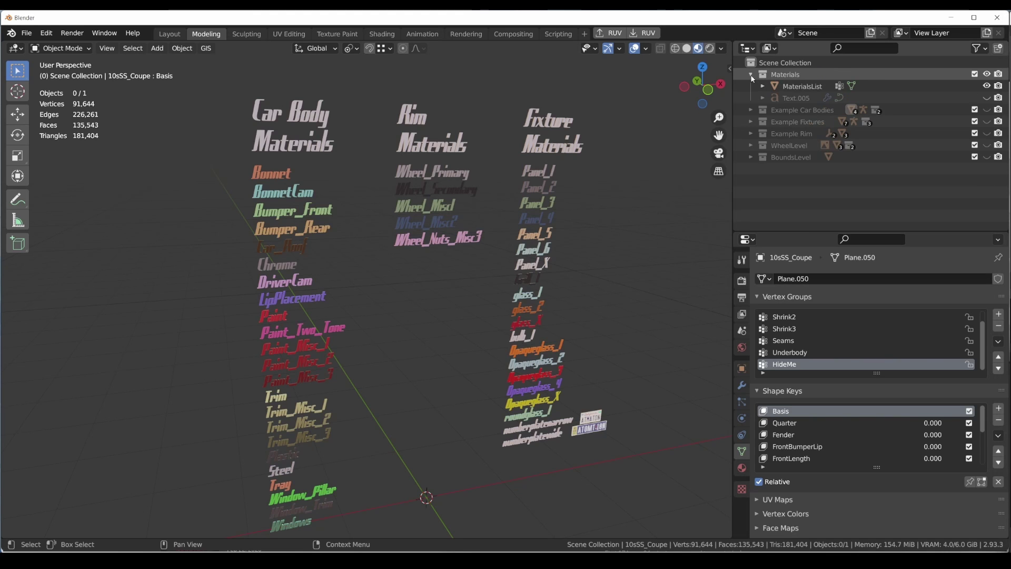
left_click(752, 75)
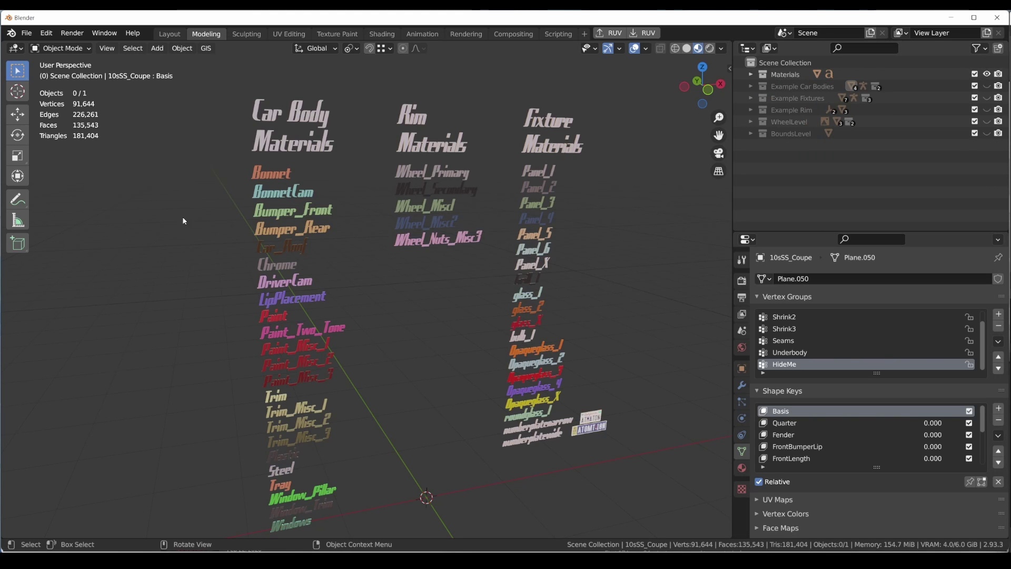
middle_click_drag(618, 377, 544, 364)
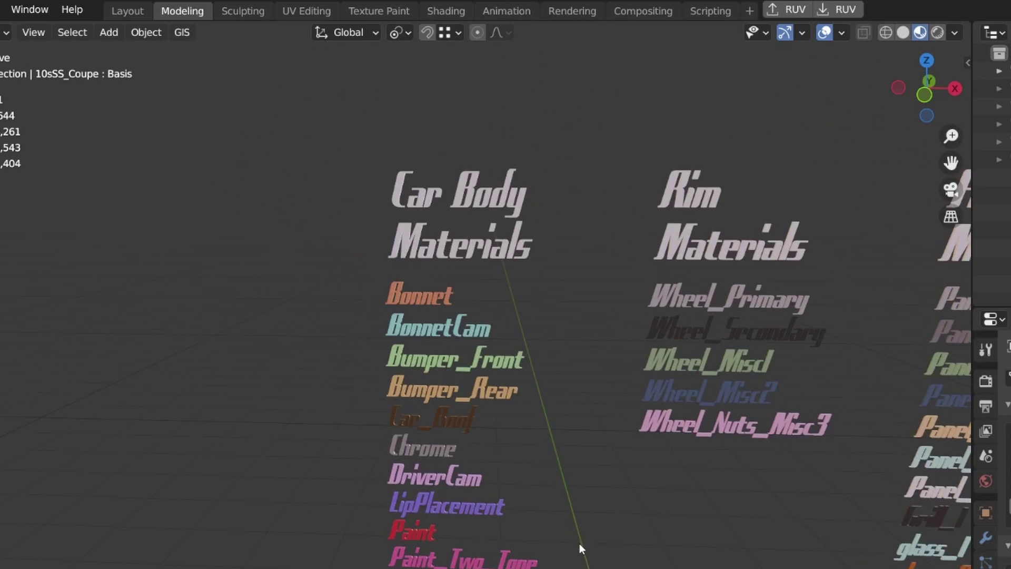
middle_click_drag(579, 543, 597, 434, "ctrl")
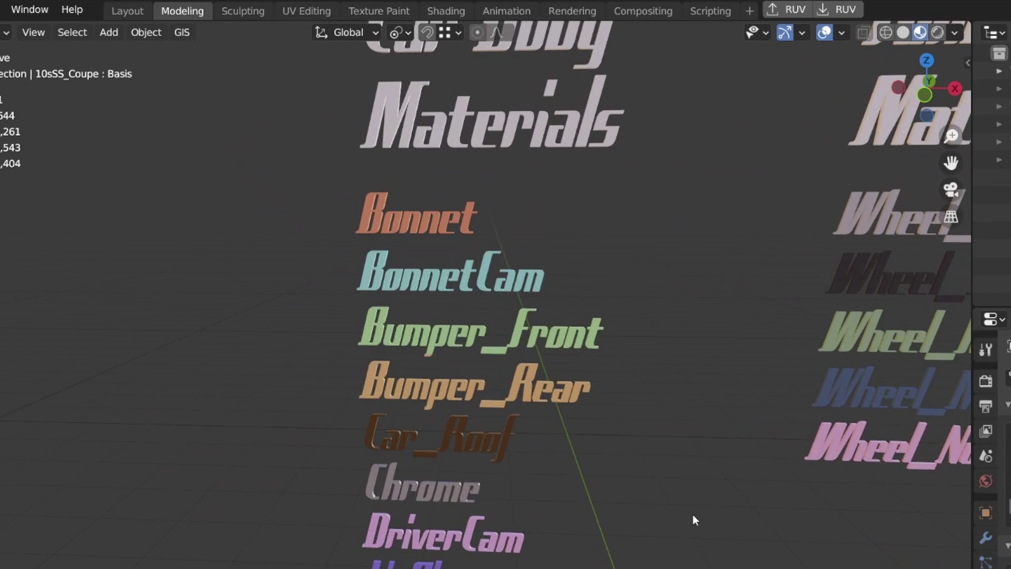
middle_click_drag(693, 519, 758, 568, "ctrl")
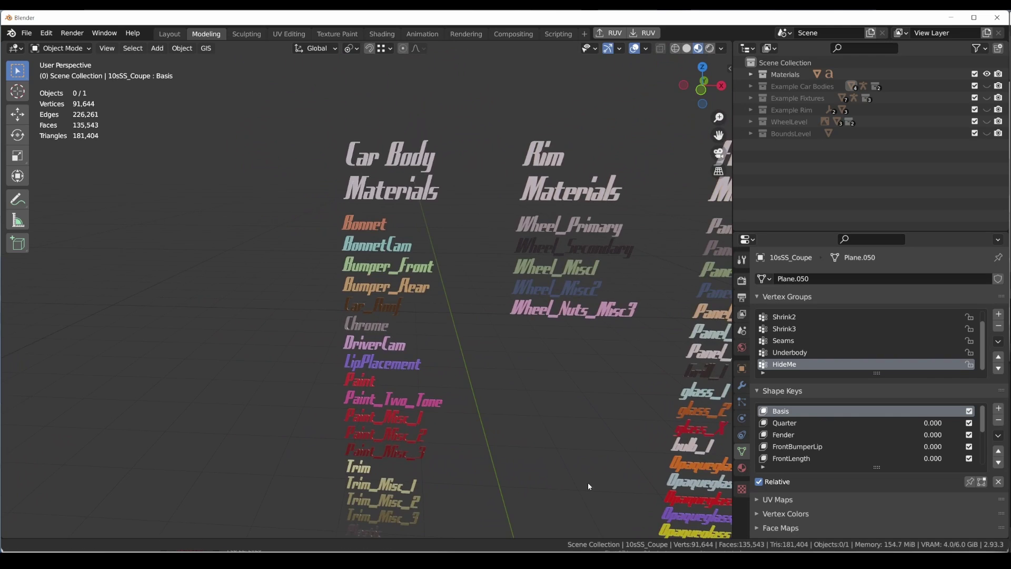
middle_click_drag(587, 482, 465, 455)
mouse_move(457, 327)
middle_mouse_down("ctrl")
mouse_move(390, 347)
mouse_move(393, 372)
mouse_move(424, 409)
mouse_move(407, 381)
mouse_move(410, 390)
middle_mouse_up("ctrl")
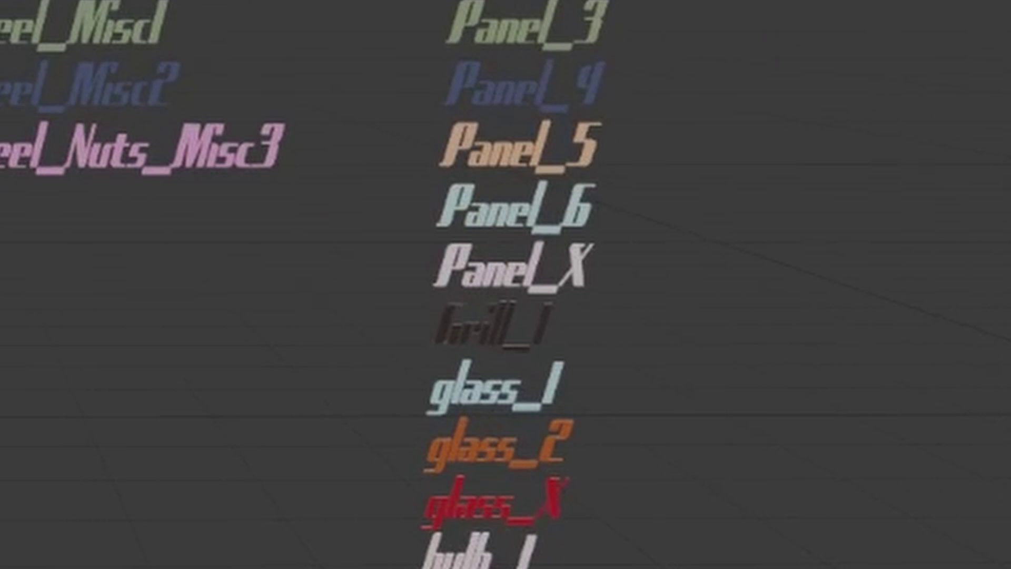
Step: Select the MaterialsList text and rename its Panel_X material slot to Panel_7
scroll(837, 336, "up", 1)
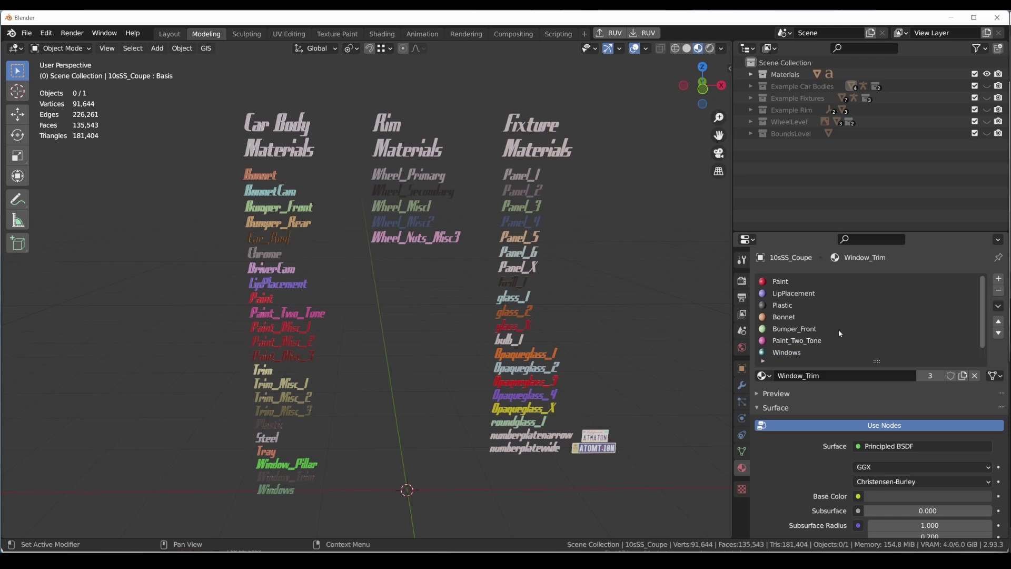
left_click(518, 330)
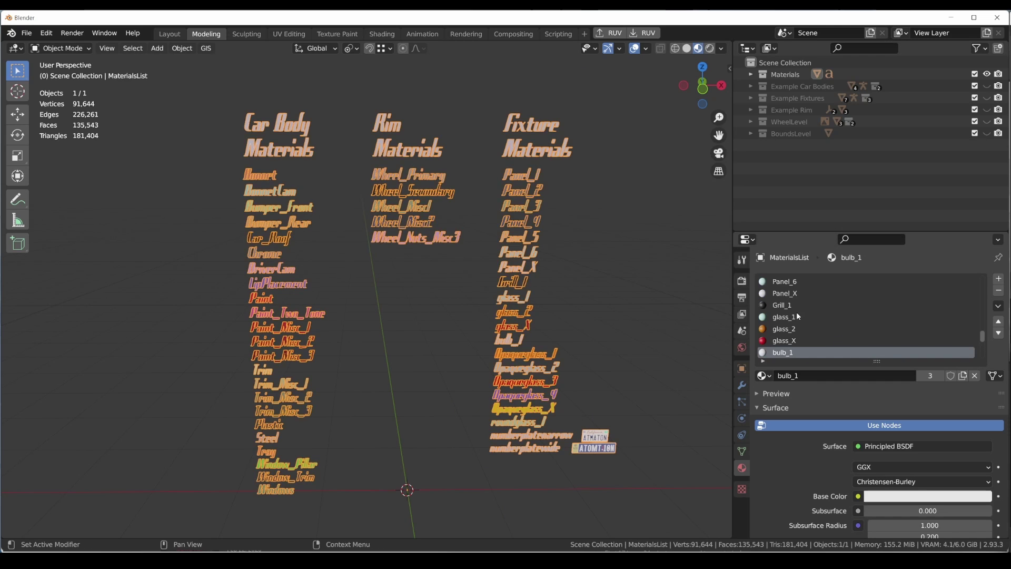
left_click(796, 293)
double_click(790, 295)
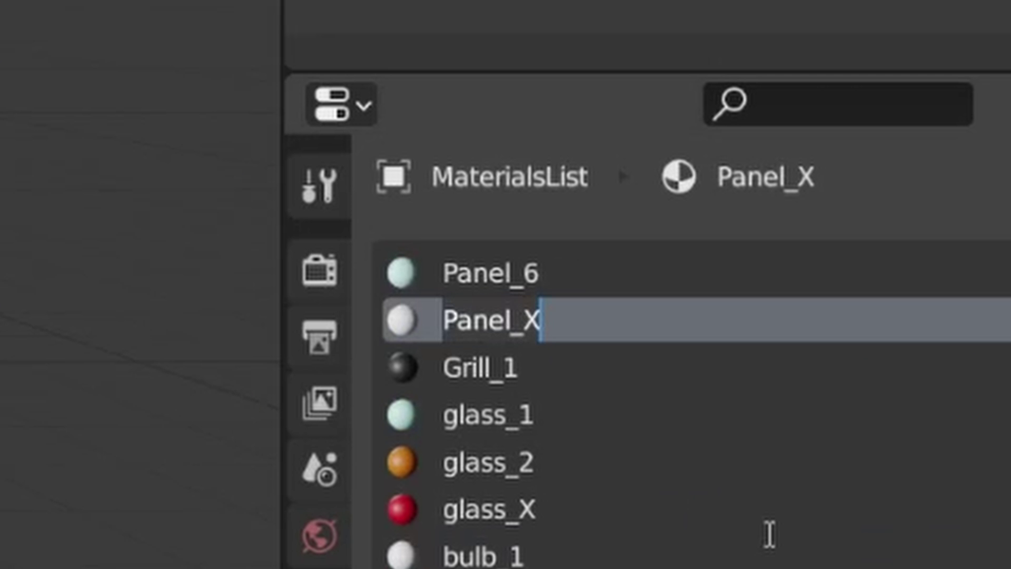
key("Right")
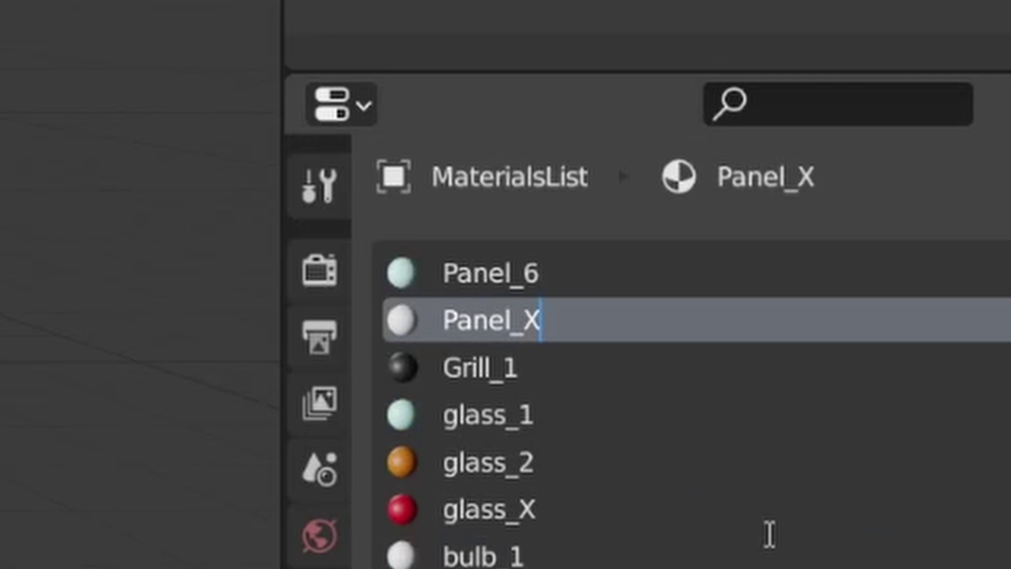
type("7")
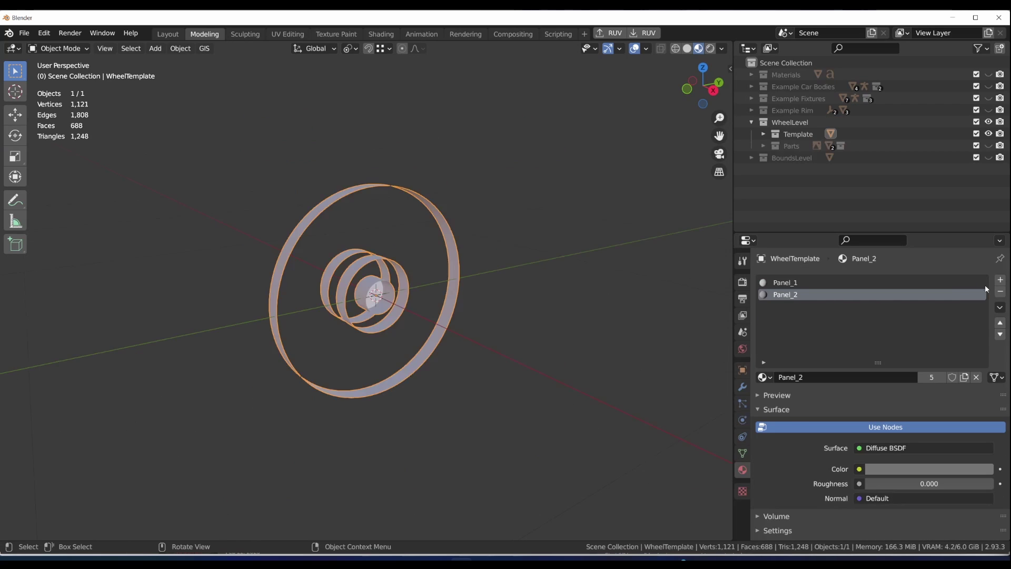
Step: Toggle the WheelLevel collection's visibility off and on, then orbit around the wheel template
left_click(989, 122)
left_click(989, 122)
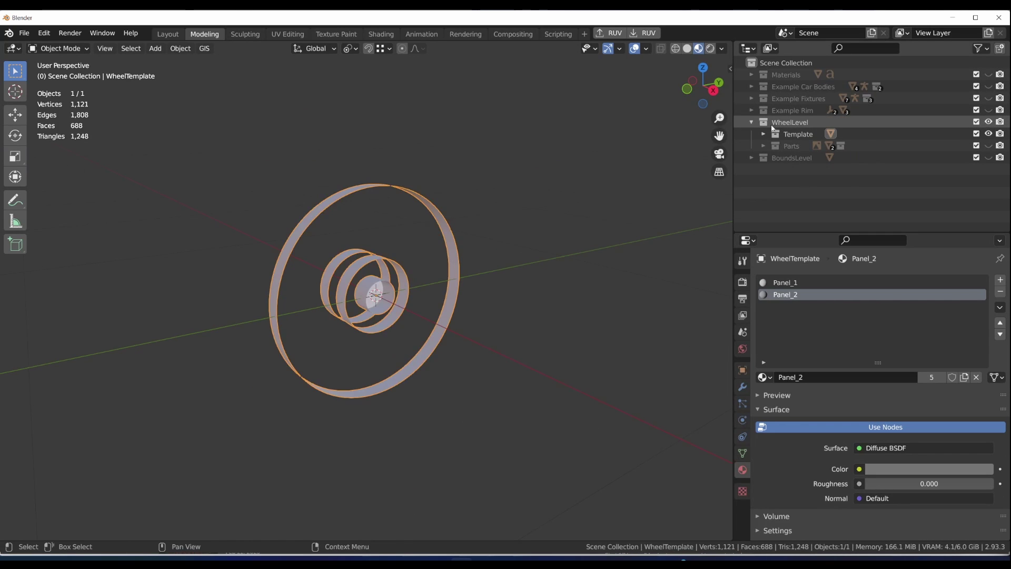
middle_click_drag(318, 321, 406, 329)
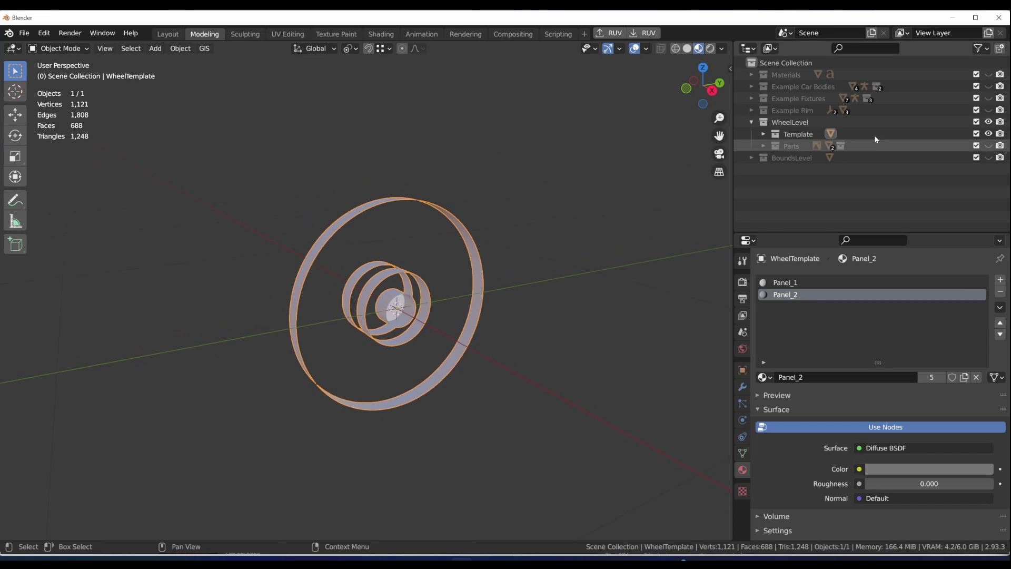
scroll(395, 391, "up", 3)
scroll(396, 391, "down", 3)
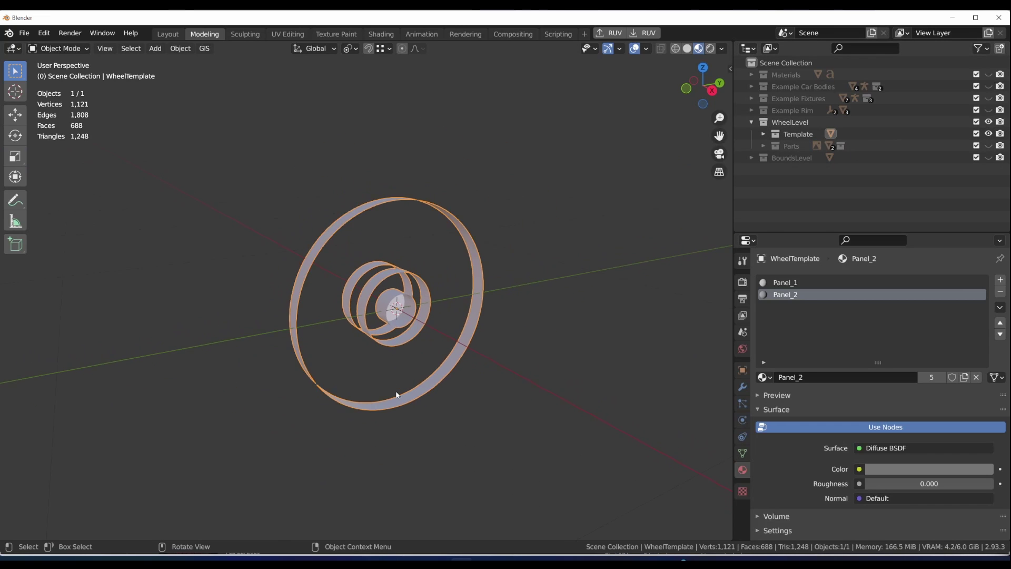
Step: Show the Automation Tools sidebar, hide the wheel template and collapse the Modeling section
key("n")
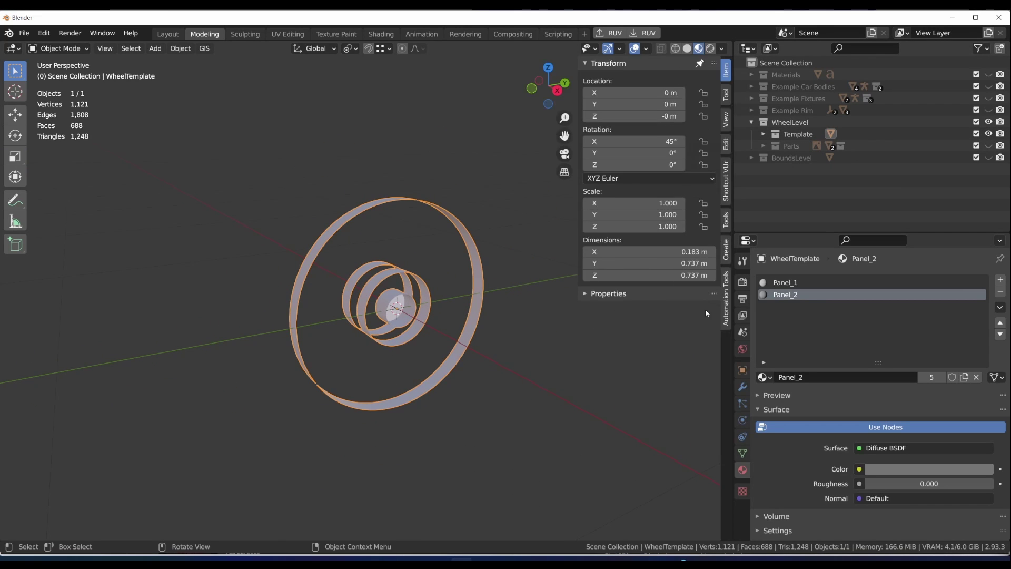
left_click(725, 297)
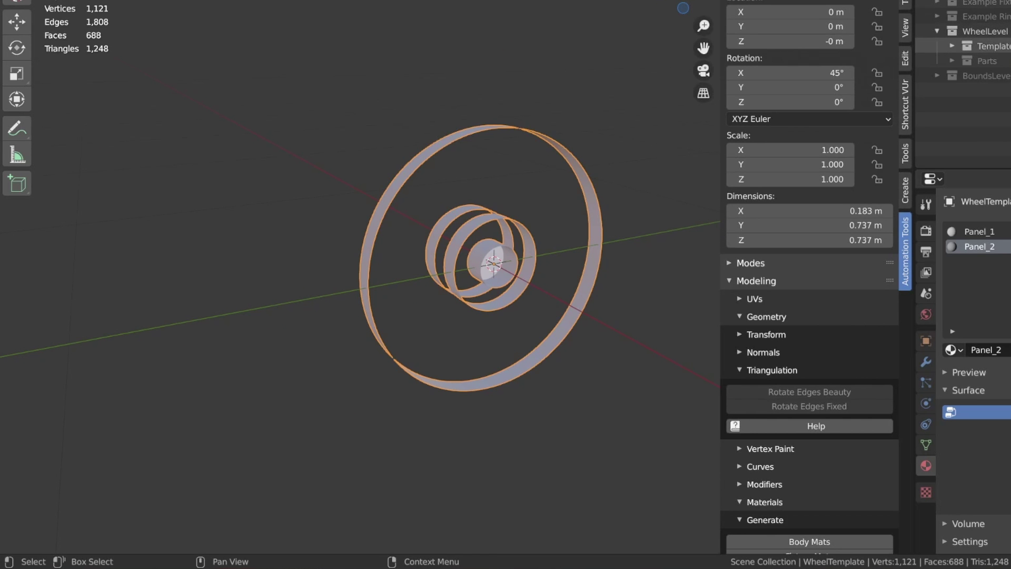
left_click(1010, 46)
left_click(730, 280)
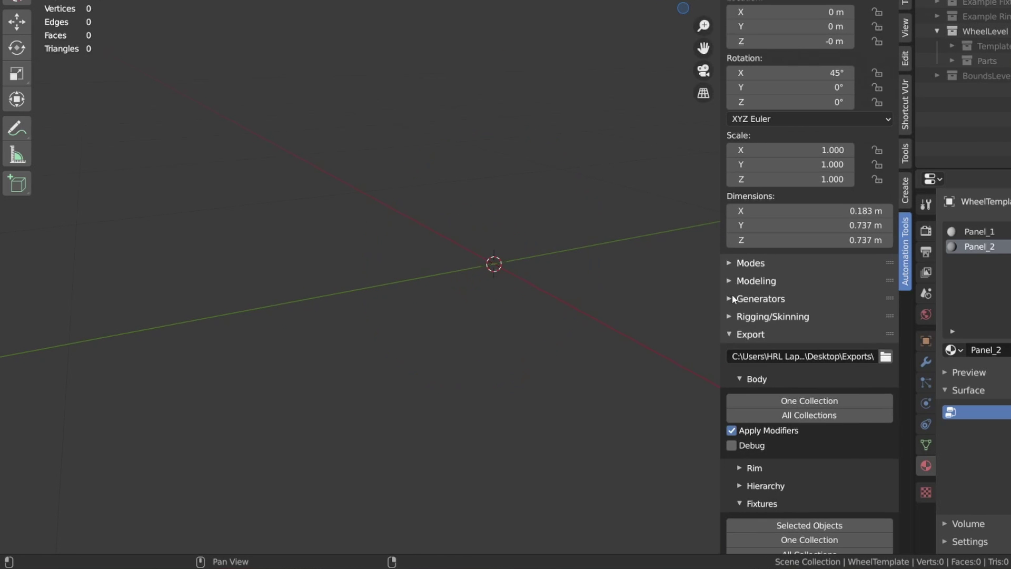
Step: Generate a new rim project with 5 spokes and the custom template rings added
left_click(730, 299)
left_click(814, 339)
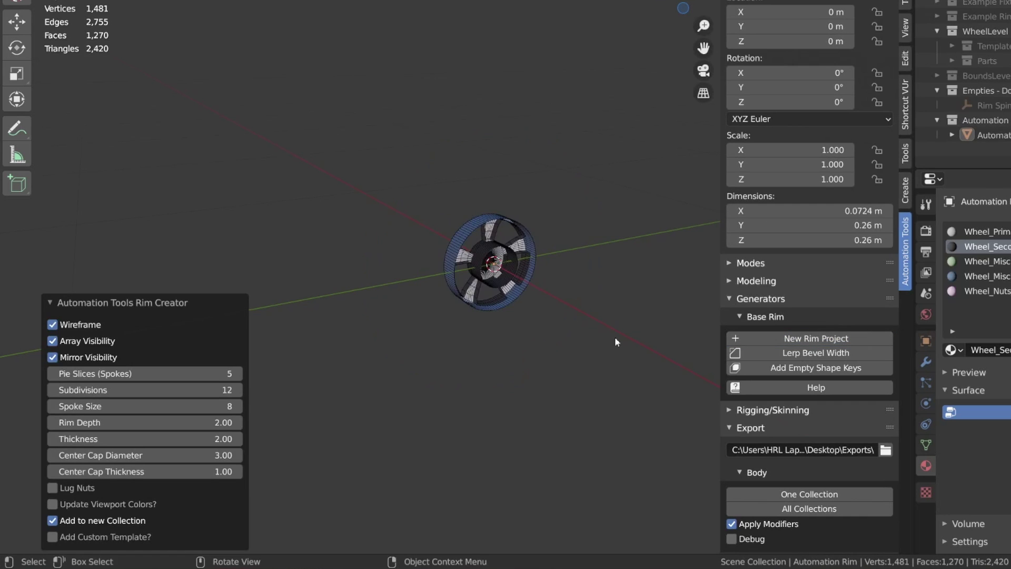
middle_click_drag(614, 337, 703, 368)
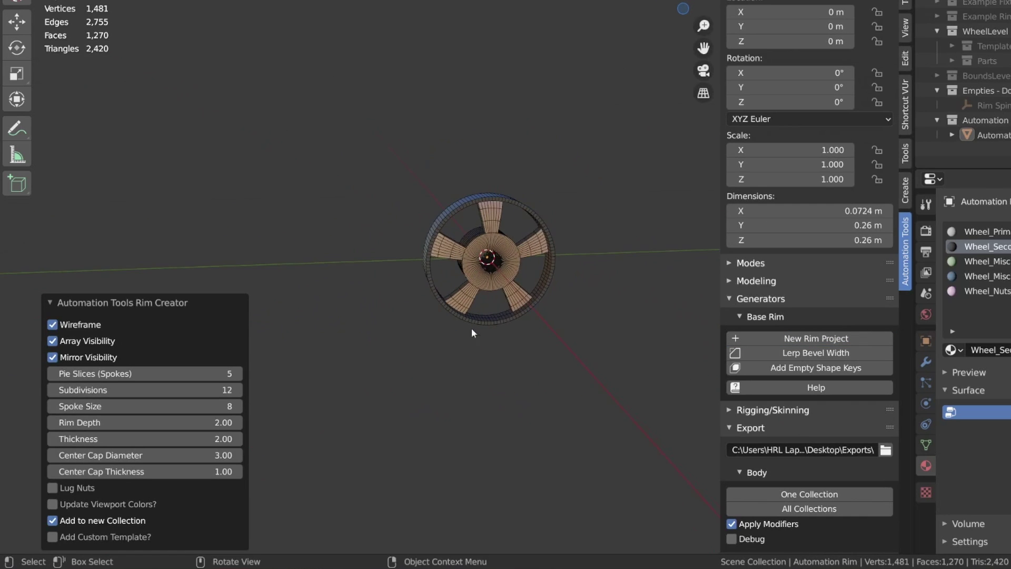
scroll(471, 328, "up", 3)
middle_click_drag(472, 329, 529, 327)
left_click(239, 374)
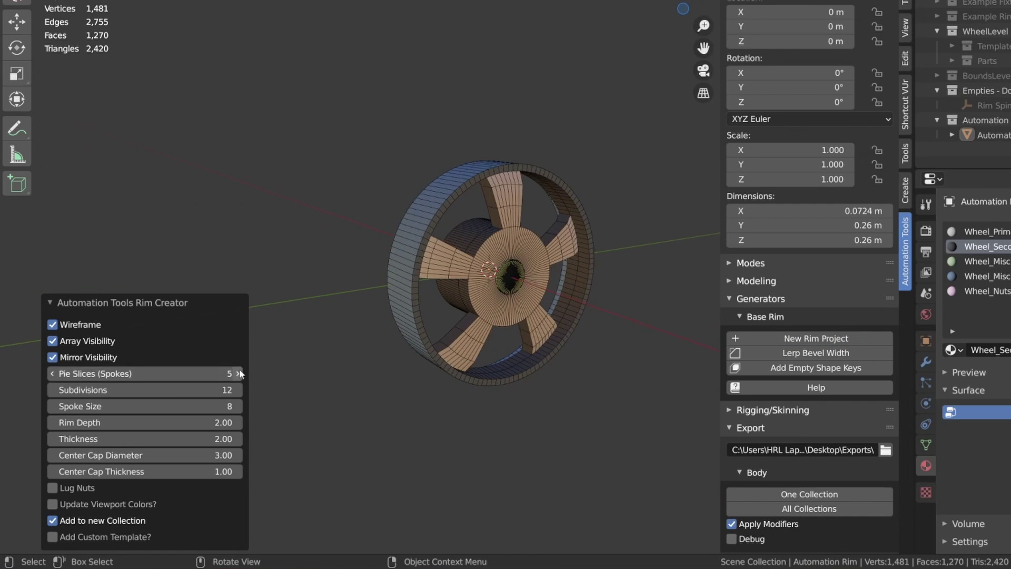
left_click(239, 374)
left_click(239, 374)
left_click(52, 373)
left_click(52, 373)
left_click(52, 373)
left_click(52, 536)
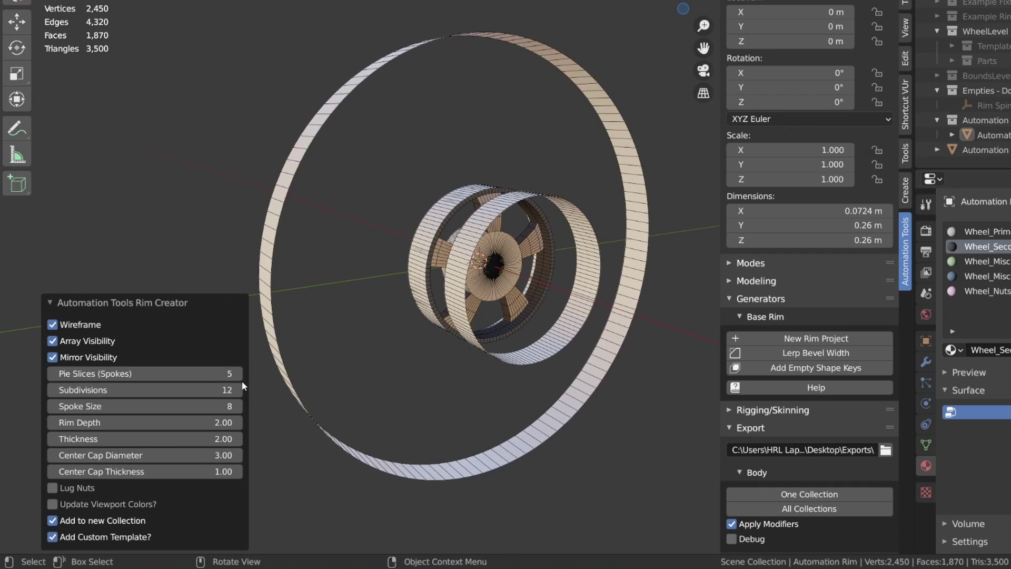
Step: Try spoke counts between 3 and 8, settle on 5, and remove the custom template rings
left_click(237, 375)
left_click(237, 374)
left_click(237, 374)
left_click(52, 375)
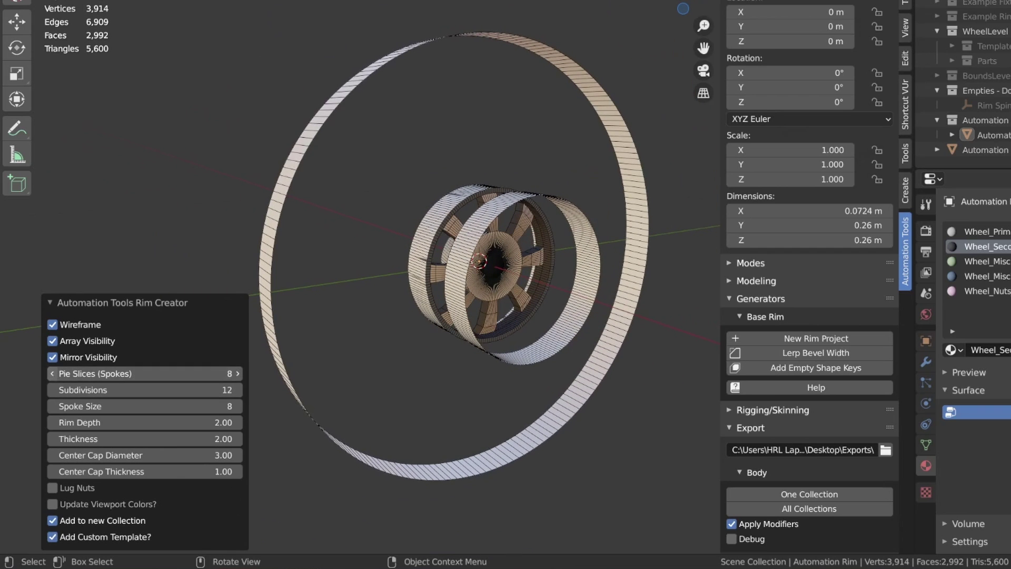
left_click(53, 374)
left_click(53, 374)
left_click(52, 374)
left_click(53, 374)
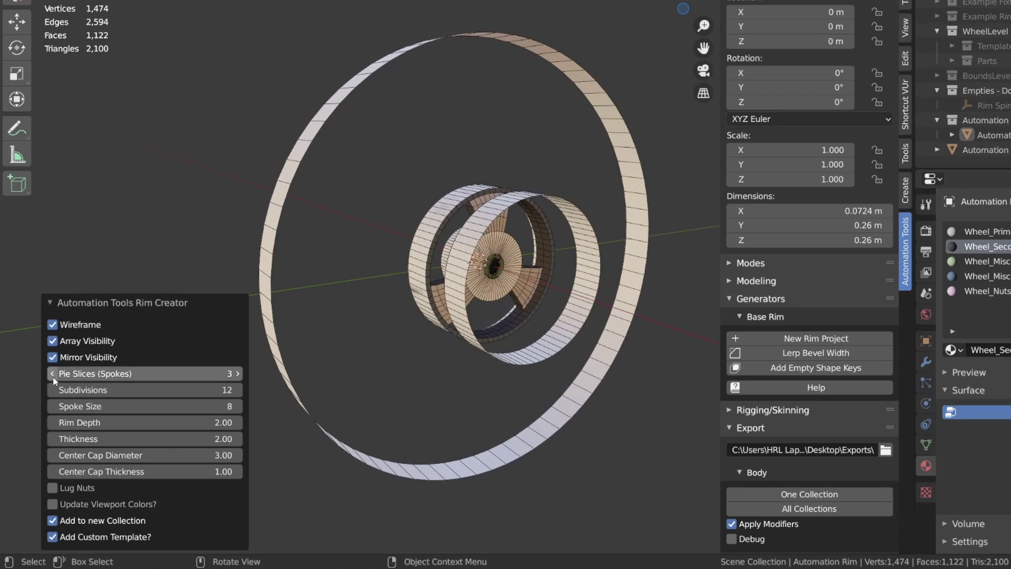
left_click(237, 373)
left_click(237, 373)
left_click(53, 536)
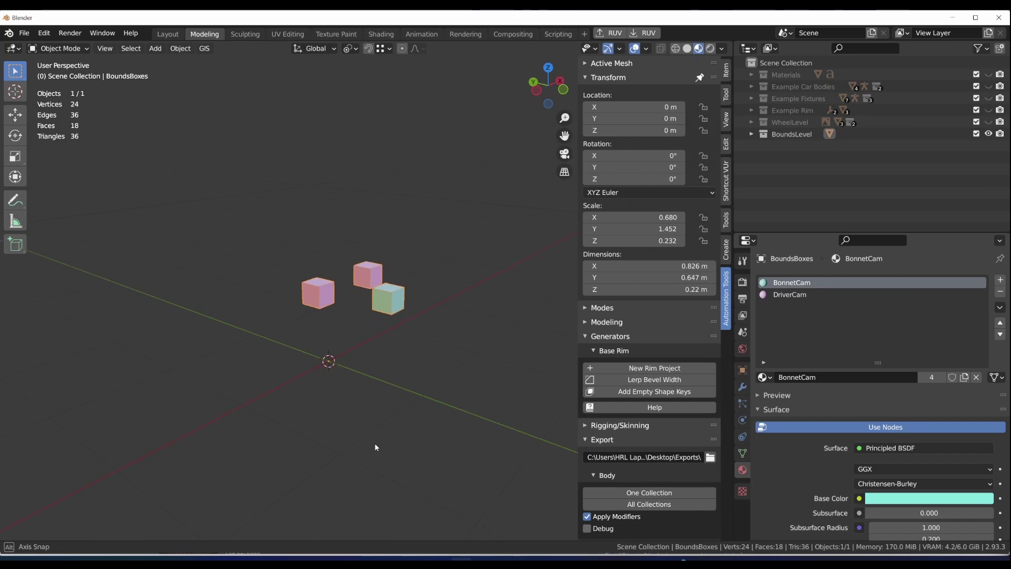
Step: Orbit around the three bounds boxes, close the sidebar, and hide BoundsLevel from the viewport
middle_click_drag(379, 420, 468, 423)
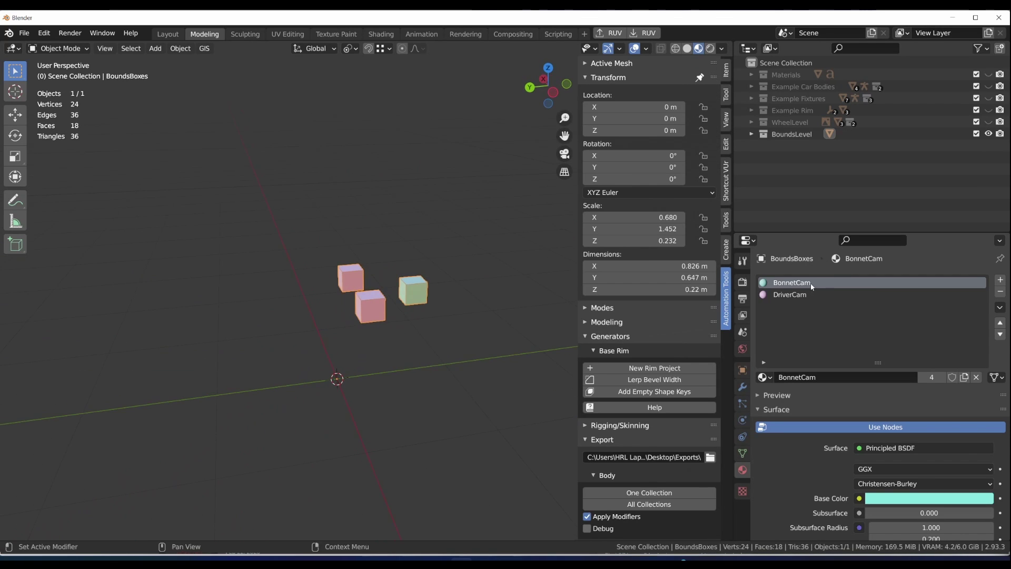
left_click(353, 367)
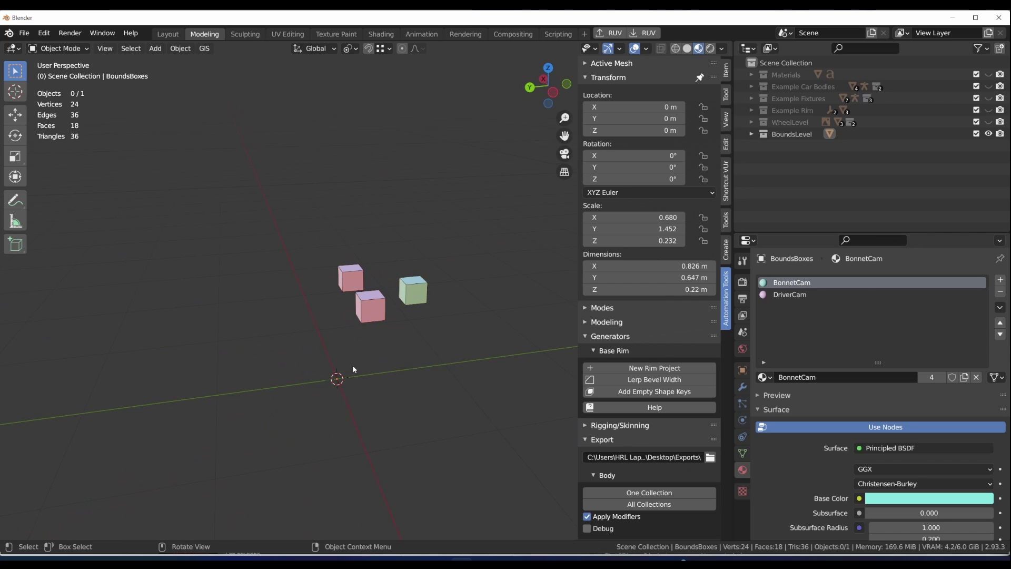
mouse_move(429, 407)
middle_mouse_down()
mouse_move(437, 413)
mouse_move(361, 412)
mouse_move(368, 418)
mouse_move(319, 435)
mouse_move(329, 411)
mouse_move(333, 434)
mouse_move(347, 426)
mouse_move(319, 443)
mouse_move(343, 425)
mouse_move(321, 424)
mouse_move(426, 419)
mouse_move(417, 447)
mouse_move(355, 438)
middle_mouse_up()
key("n")
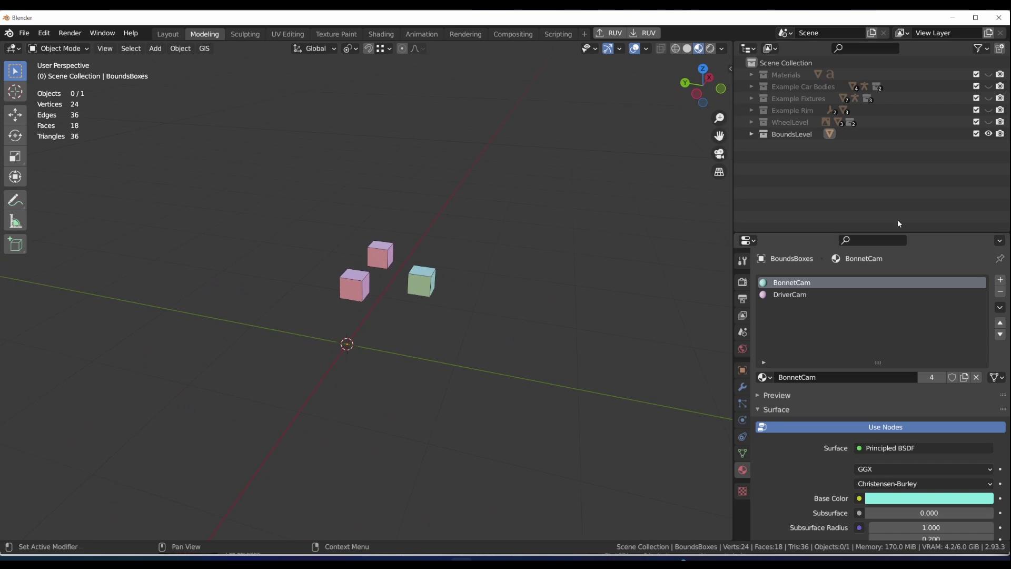
left_click(988, 134)
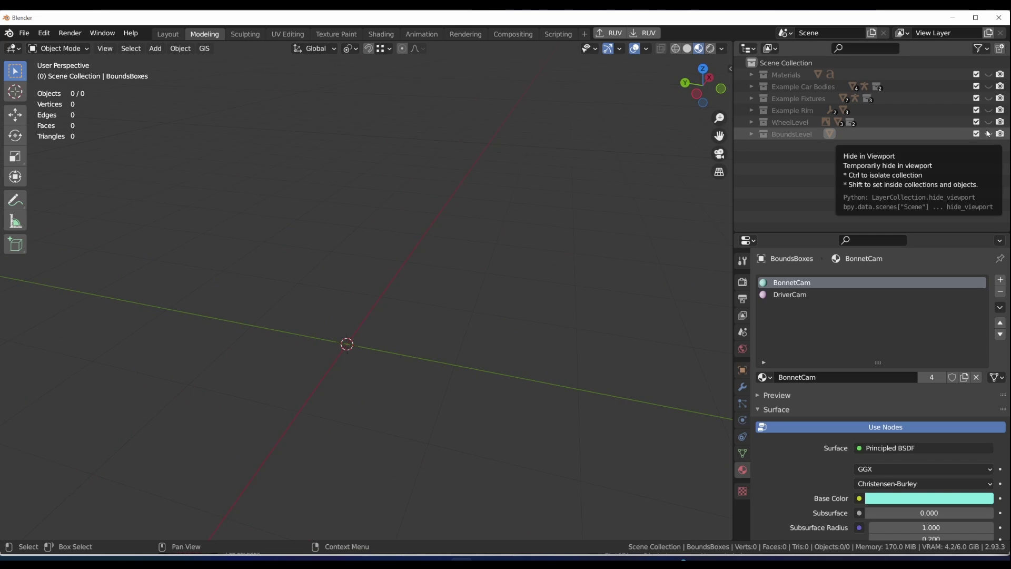
Step: Show the Example Rim collection, frame the rim's centre mesh and select the outer tire
left_click(989, 110)
left_click(335, 404)
key("KP_Decimal")
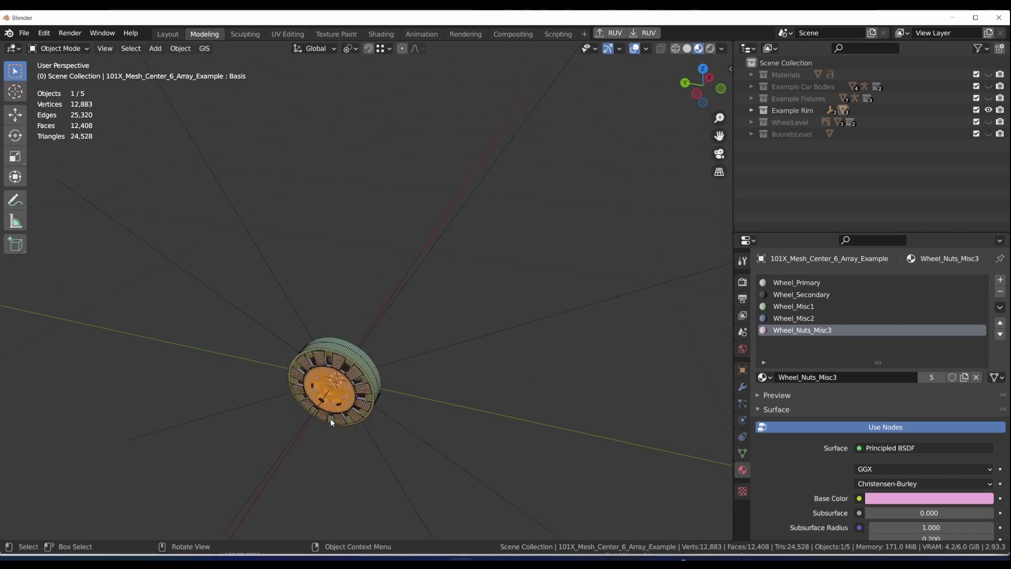
scroll(332, 420, "down", 5)
middle_click_drag(327, 431, 421, 442)
key("Tab")
key("Tab")
left_click(388, 409)
key("Tab")
key("Tab")
Step: Drag the tire's Scale and Offset shape key values, then leave both at 0
left_click(741, 453)
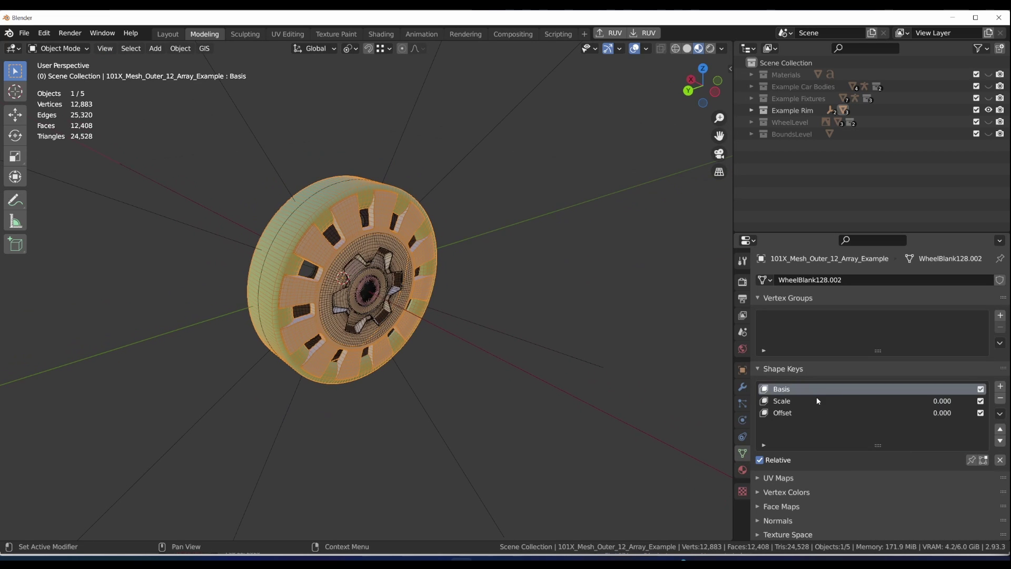
left_click(817, 401)
left_click_drag(875, 476, 853, 475)
left_click(796, 412)
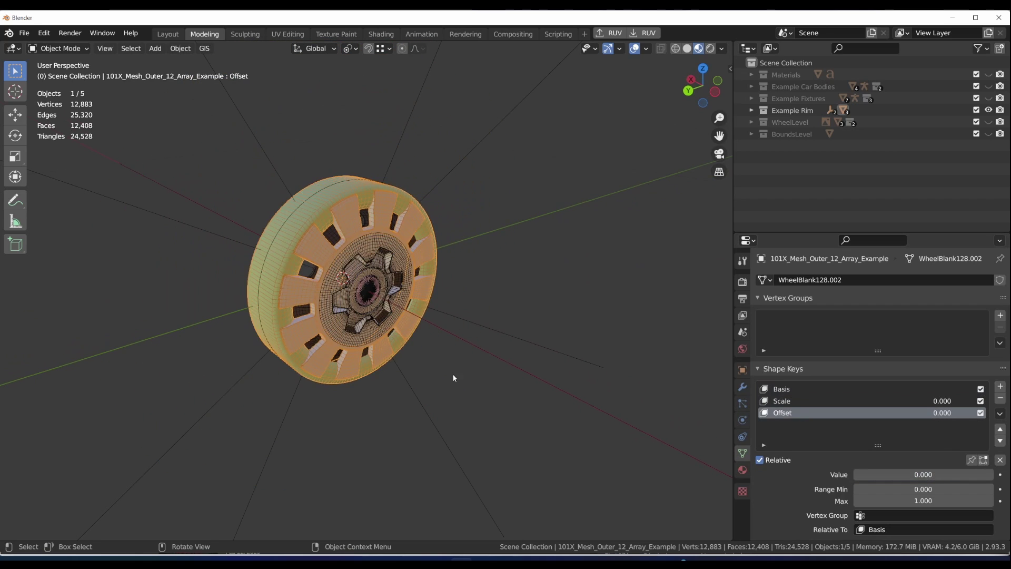
left_click(463, 379)
middle_click_drag(474, 415, 488, 399)
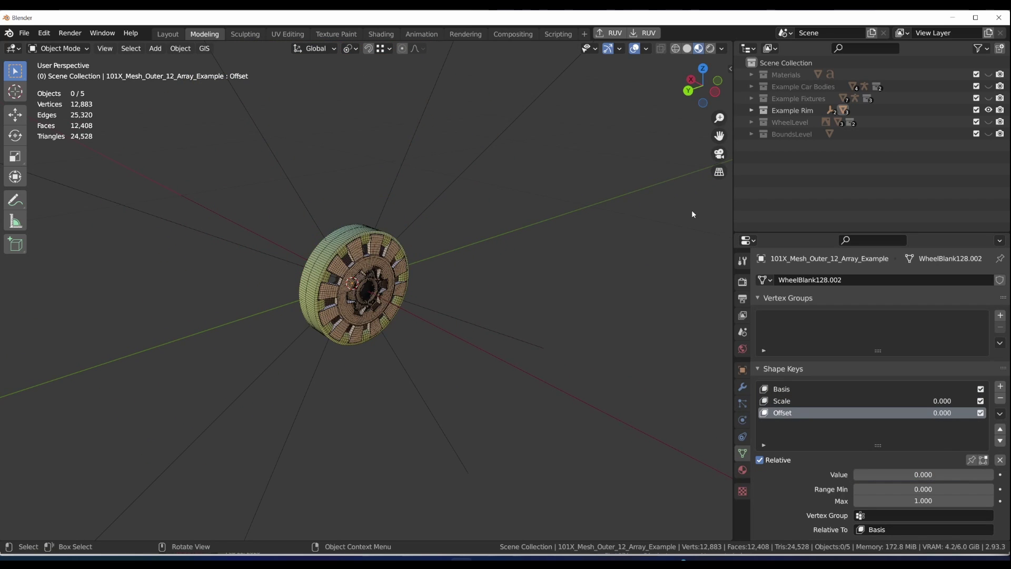
key("n")
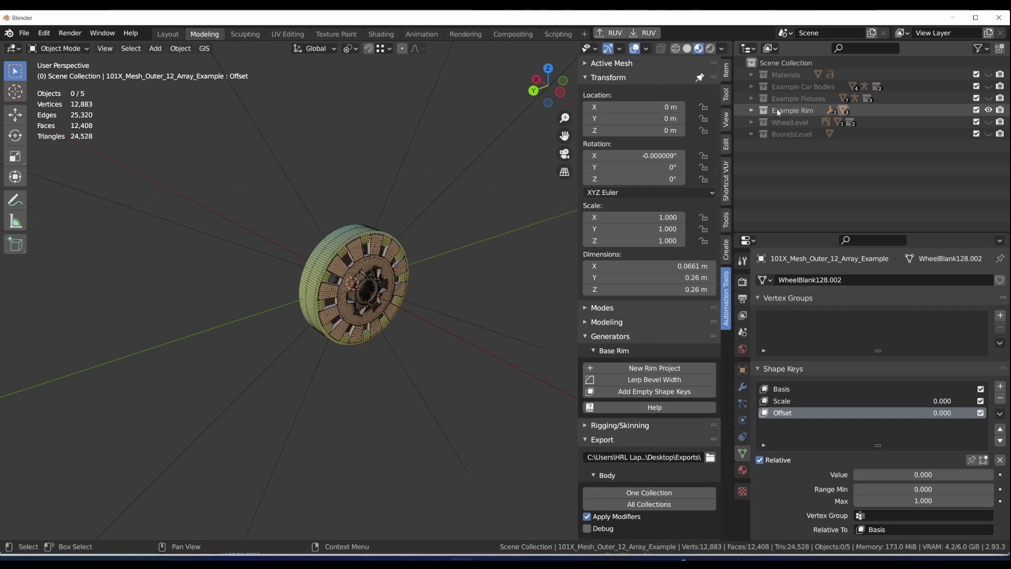
Step: Make Example Rim active, collapse Generators, expand Export > Rim, then close the sidebar
left_click(790, 110)
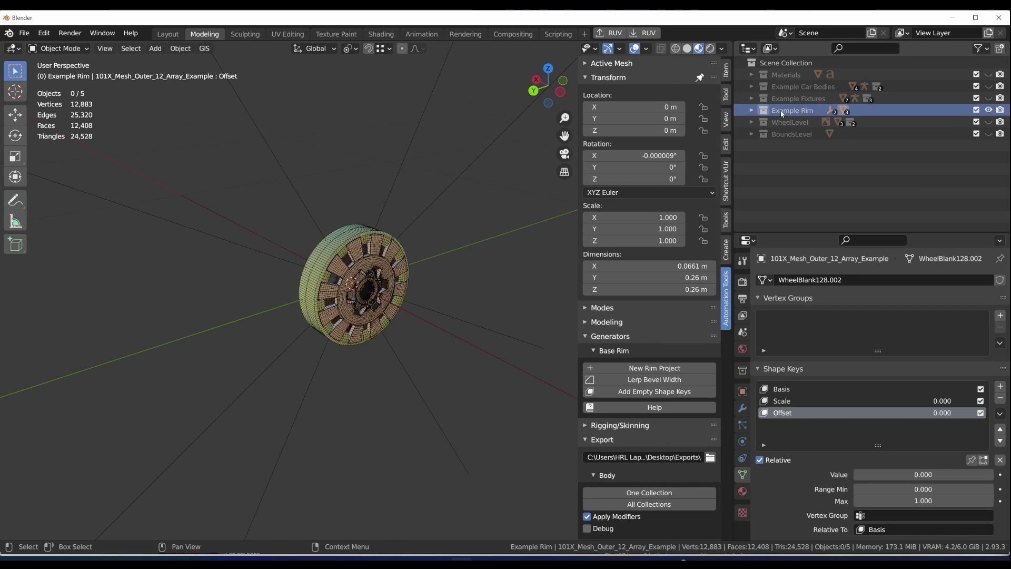
left_click(584, 337)
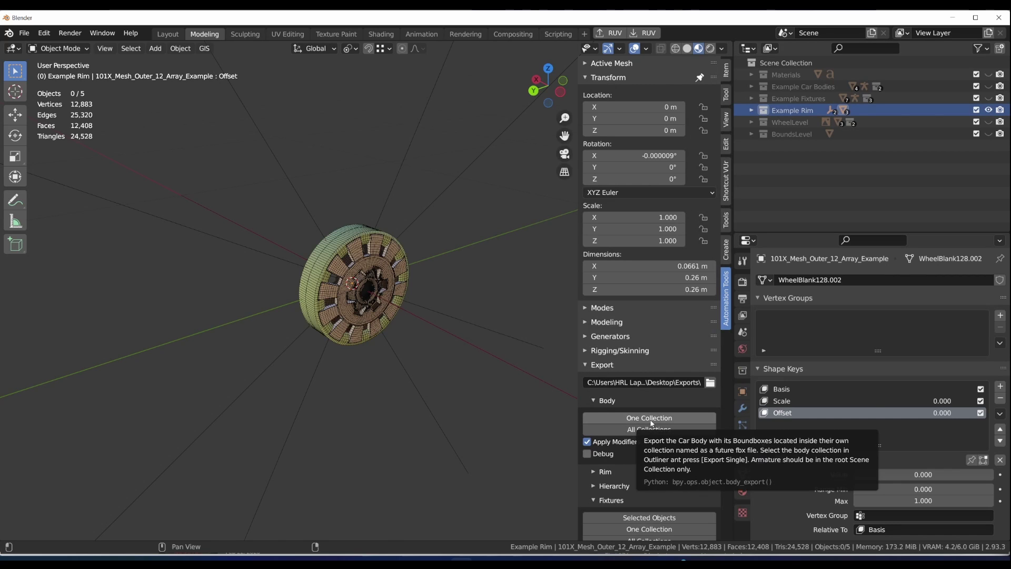
left_click(600, 472)
scroll(630, 472, "down", 1)
scroll(630, 472, "down", 3)
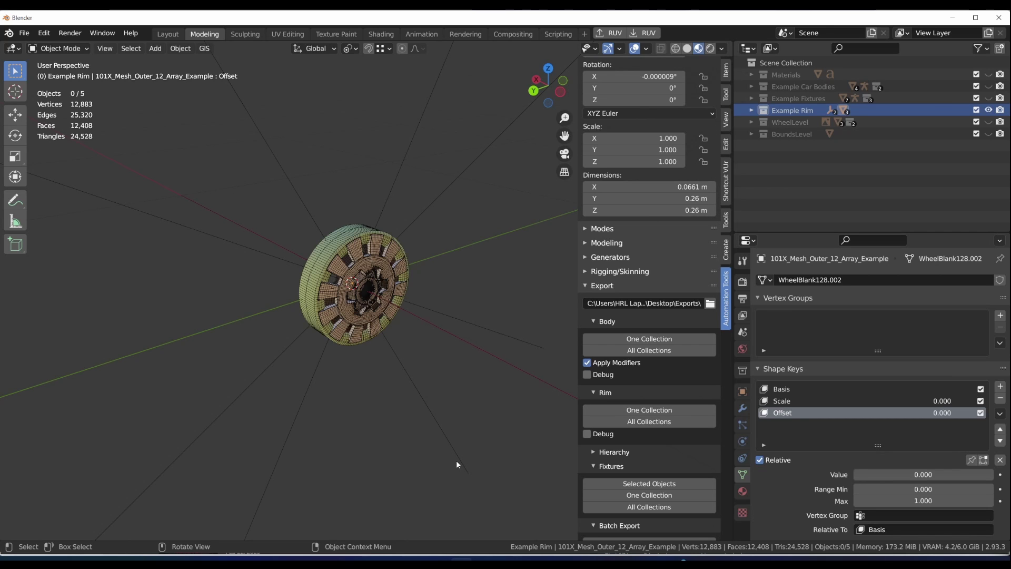
middle_click_drag(456, 460, 425, 376)
key("n")
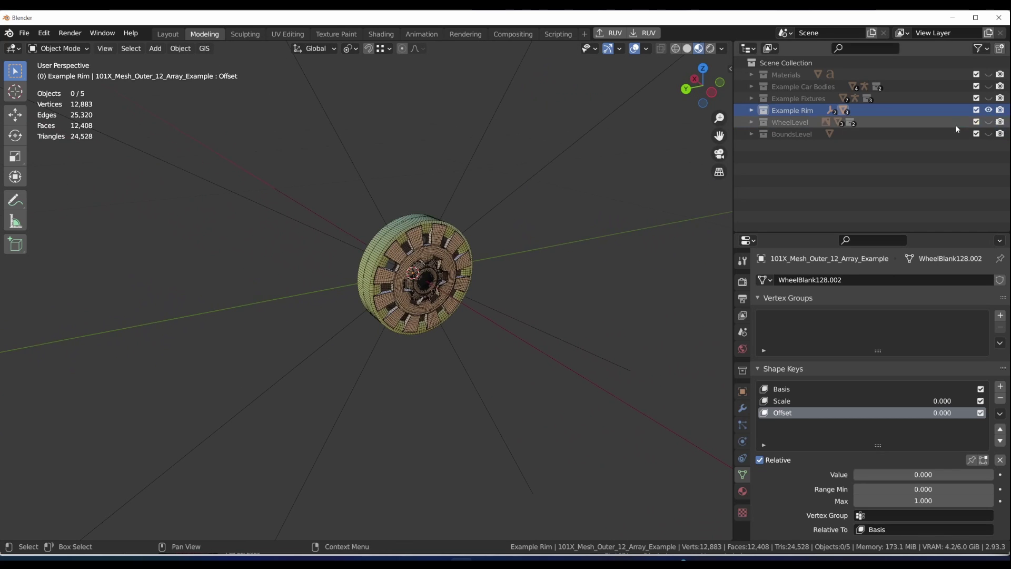
Step: Hide Example Rim, show Example Fixtures, and select the Example_Grill_01 UV and conforming meshes
left_click(988, 110)
left_click(988, 98)
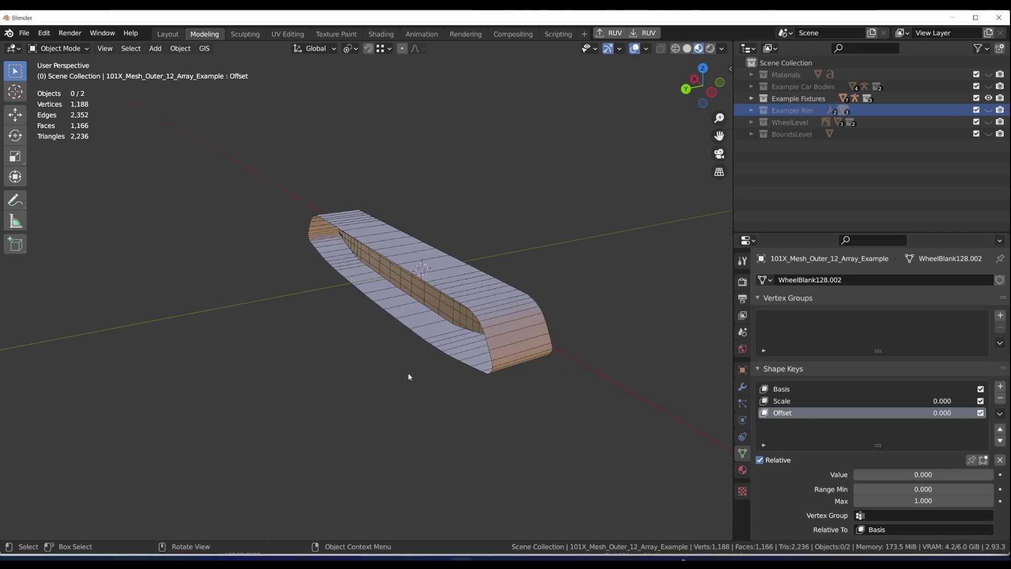
middle_click_drag(546, 345, 445, 329)
left_click(398, 271)
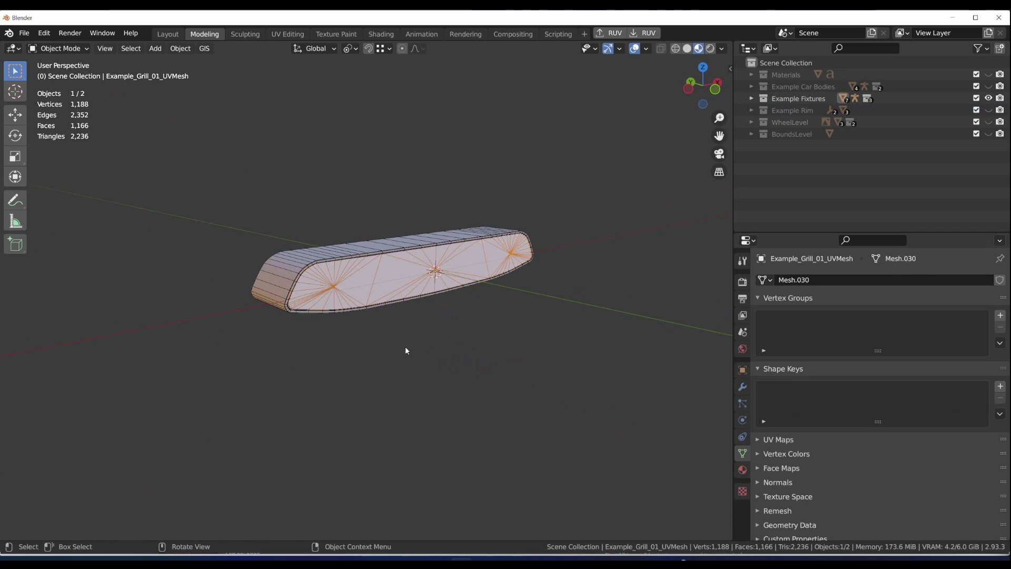
scroll(405, 346, "up", 1)
middle_click_drag(441, 301, 458, 330, "shift")
scroll(447, 385, "up", 1)
left_click(274, 377)
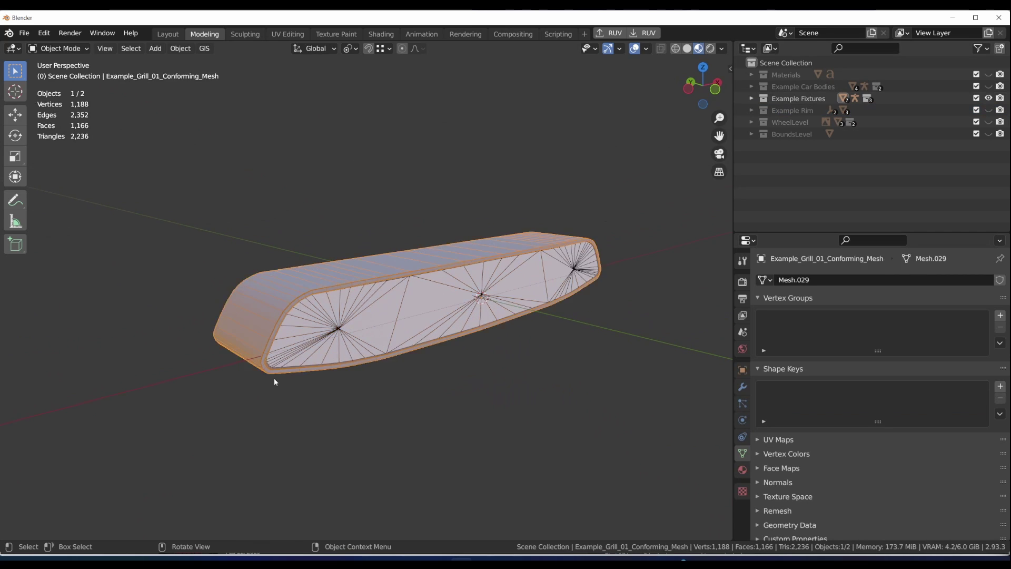
scroll(274, 381, "up", 5)
middle_click_drag(274, 382, 334, 422)
Step: Inspect the grill meshes in Edit Mode and local view, then hide Example Fixtures
key("Tab")
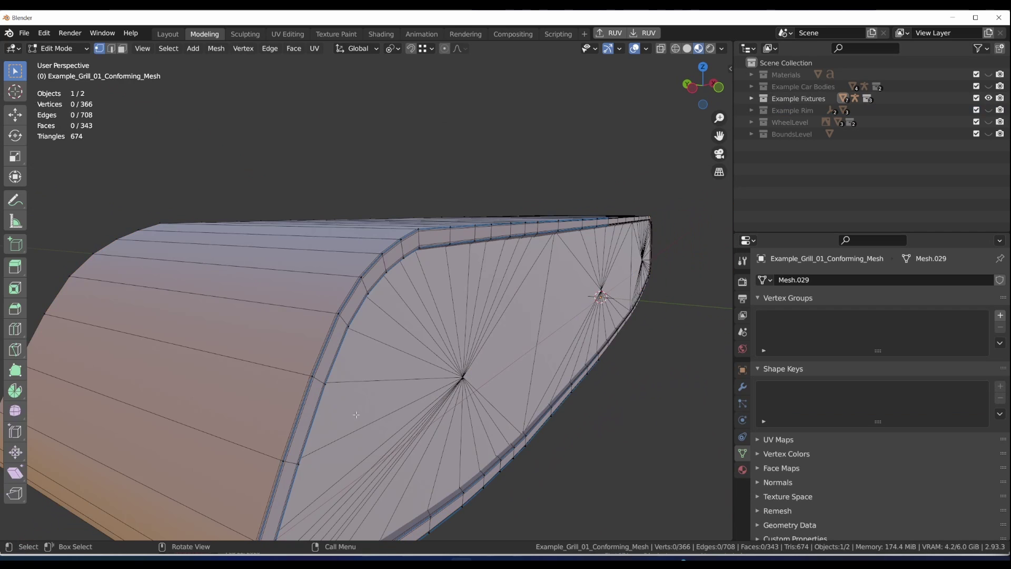
key("Tab")
left_click(433, 408)
scroll(534, 418, "down", 2)
middle_click_drag(535, 416, 519, 435)
key("KP_Divide")
scroll(450, 389, "up", 3)
key("Tab")
key("Tab")
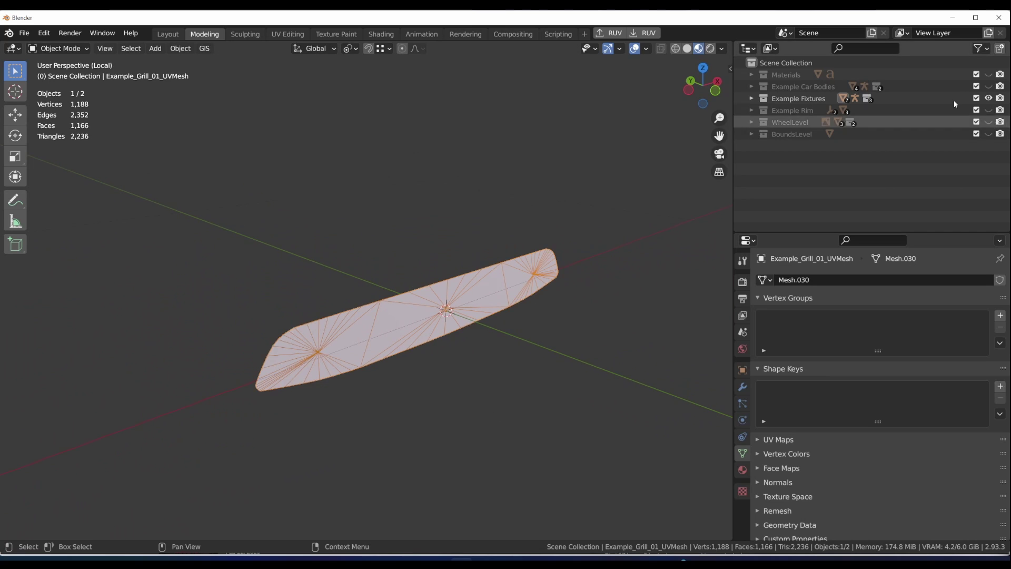
left_click(988, 98)
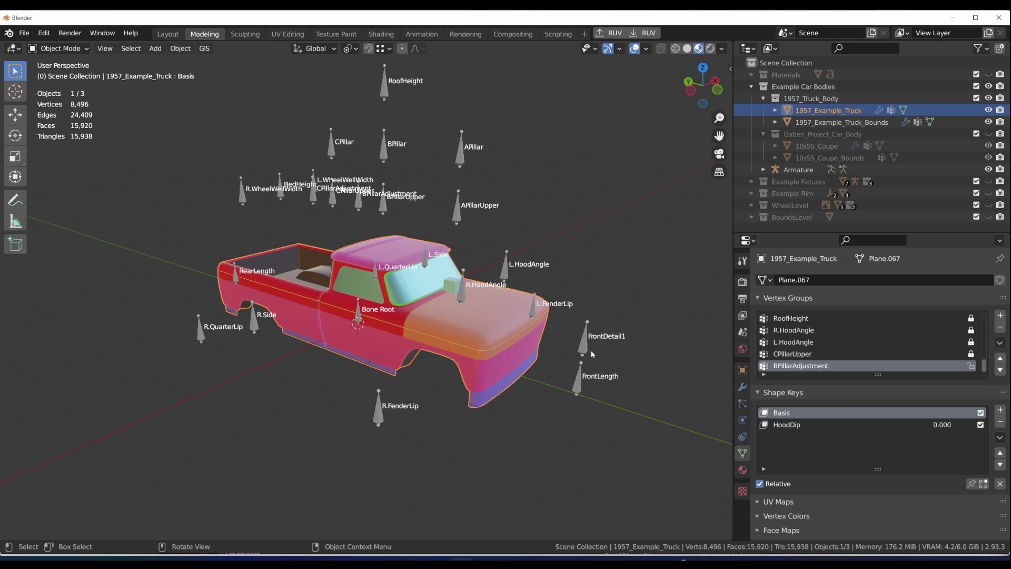
Step: Lower the truck body in view and collapse the 1957_Truck_Body and Gaben_Project_Car_Body entries
left_click_drag(545, 331, 545, 333, "shift")
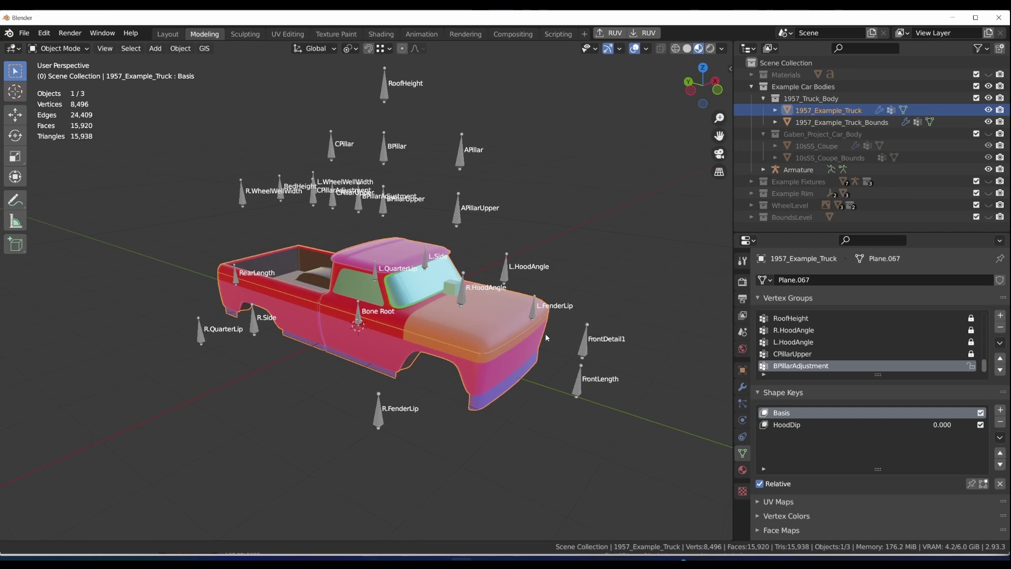
middle_click_drag(545, 334, 545, 352, "shift")
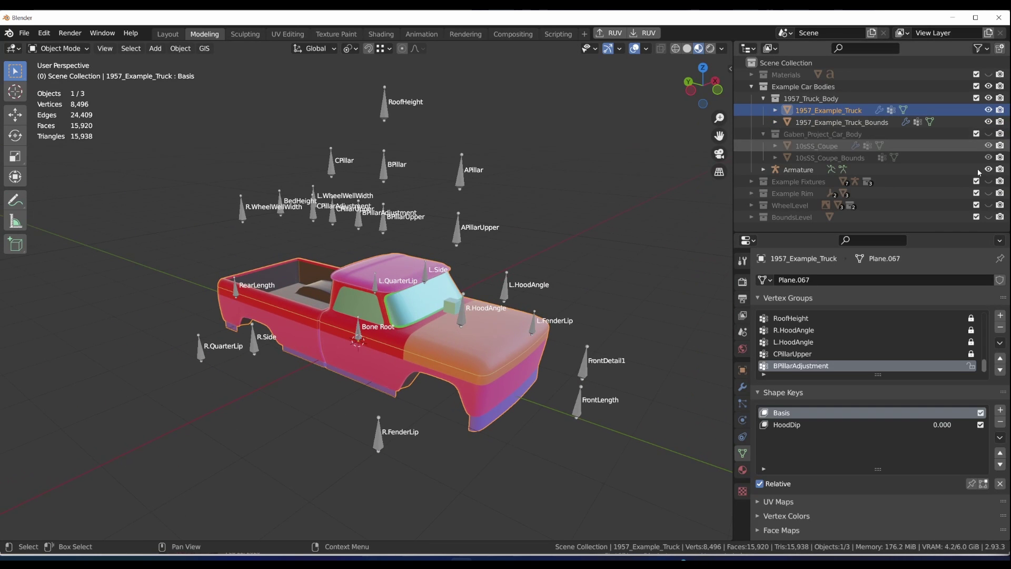
left_click(763, 134)
left_click(764, 98)
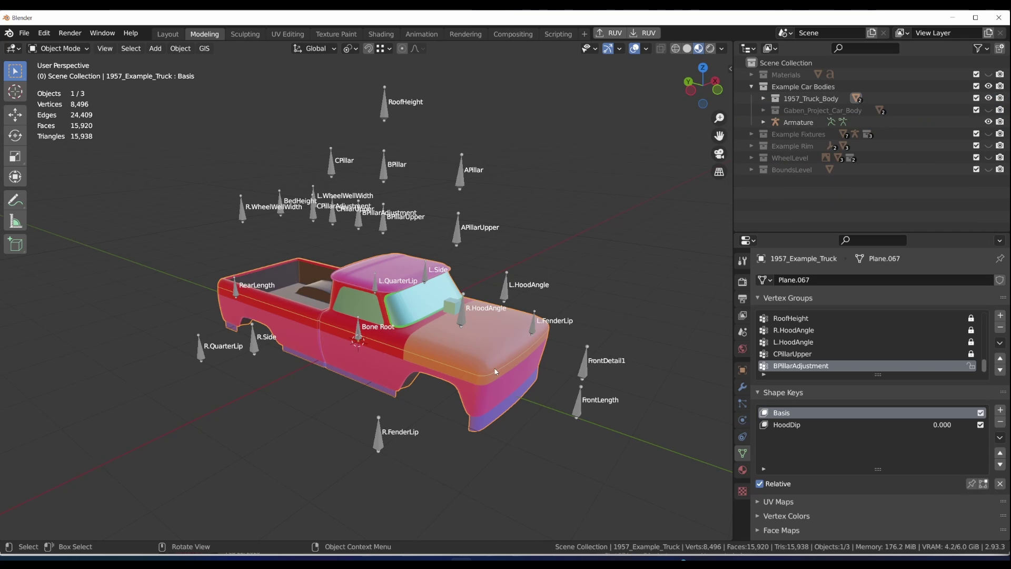
Step: Swap the truck for the Gaben_Project_Car_Body coupe, inspect it in Edit Mode, then hide it
left_click(990, 98)
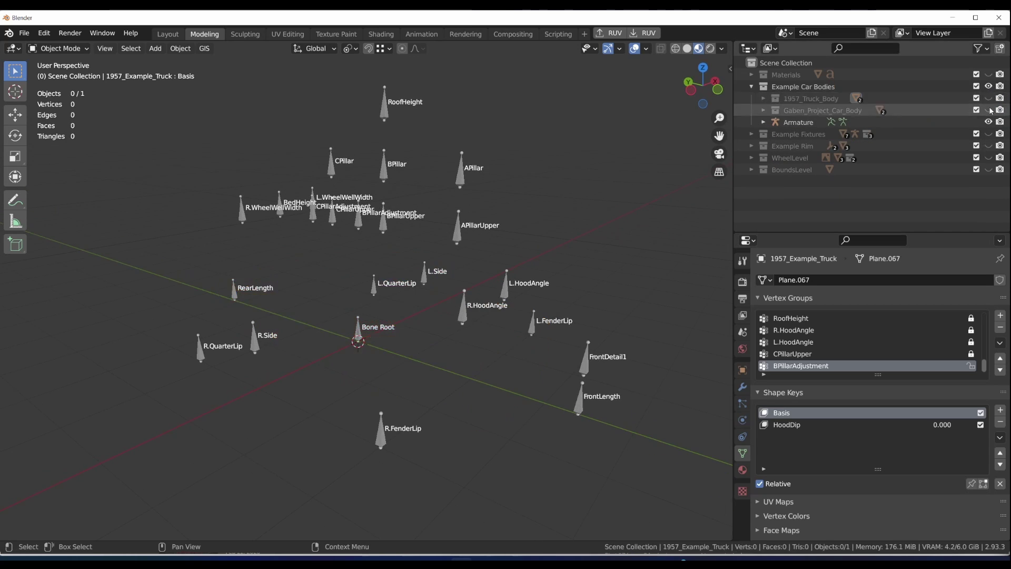
left_click(988, 110)
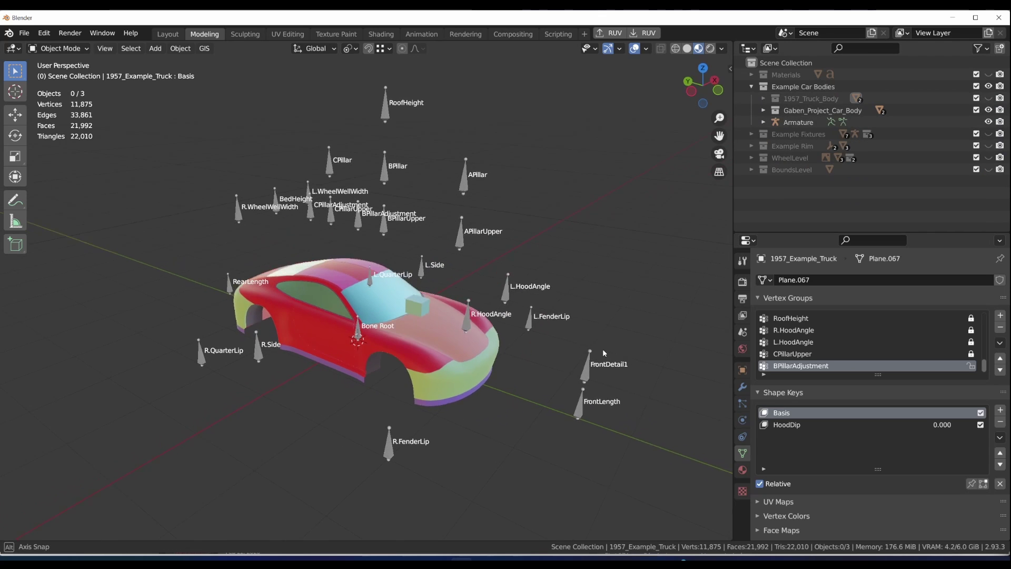
left_click(420, 386)
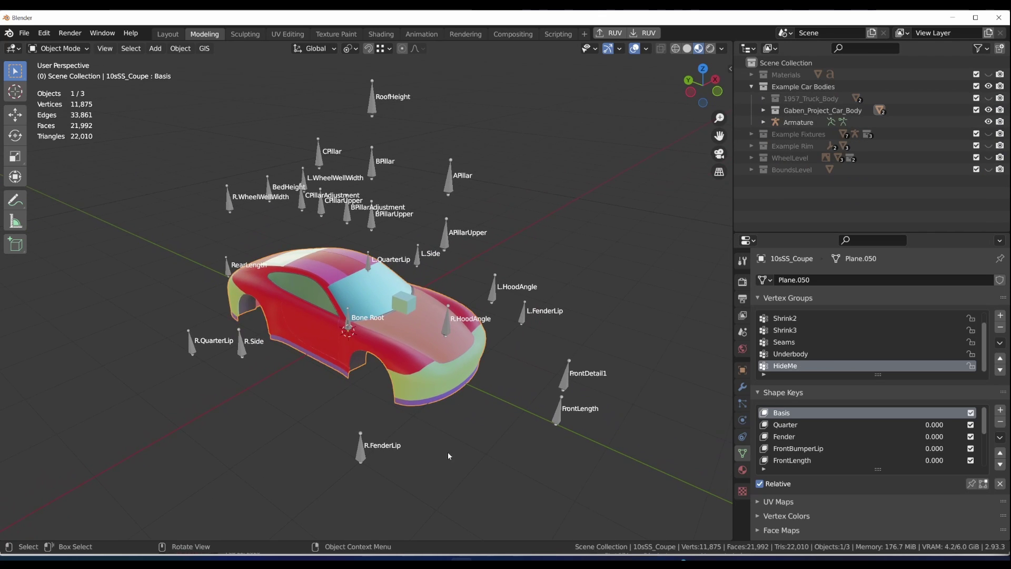
key("Tab")
key("Tab")
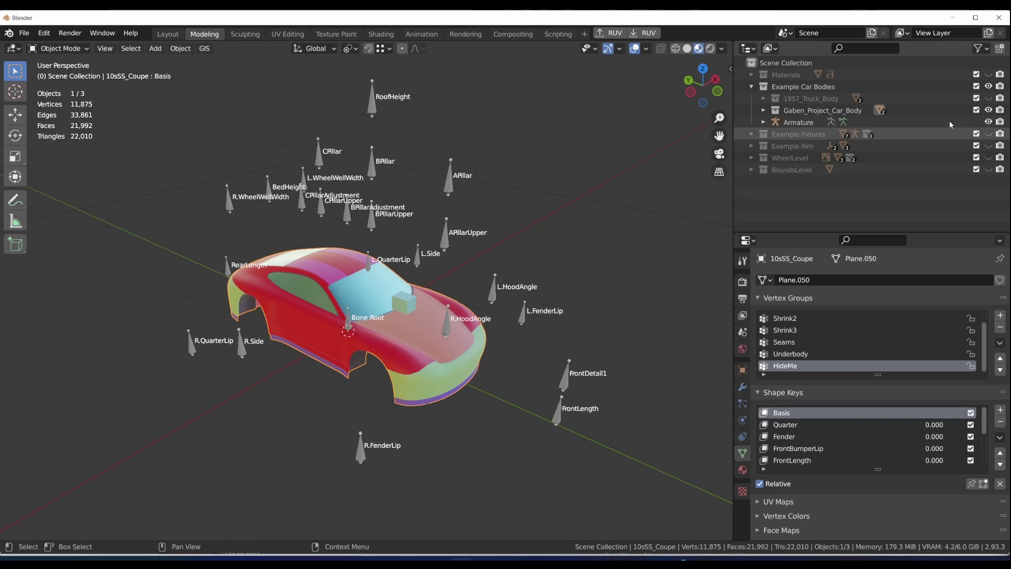
left_click(989, 110)
Step: Show the 1957_Truck_Body again and orbit slightly around its mesh
left_click(990, 98)
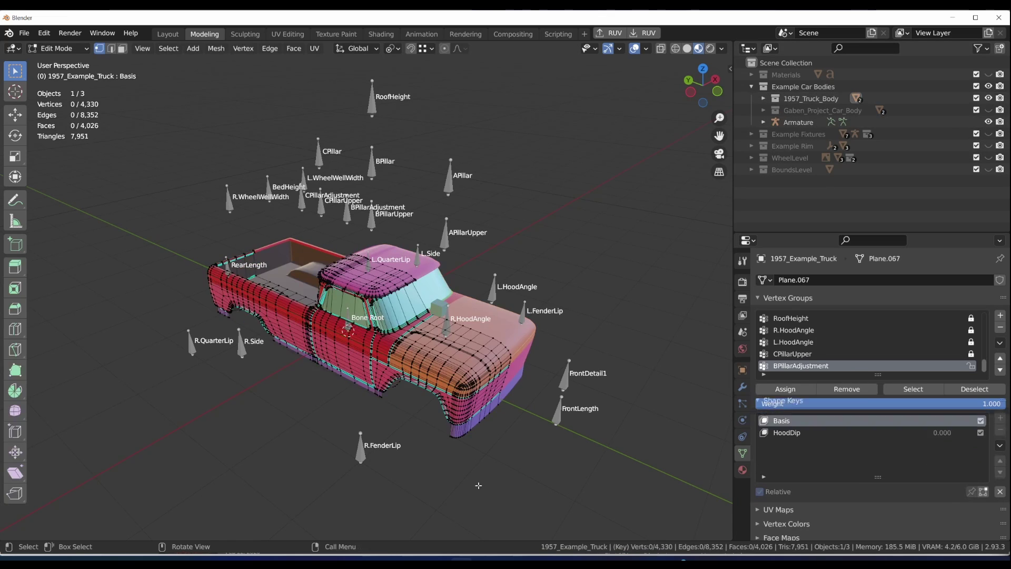
middle_click_drag(478, 485, 629, 460)
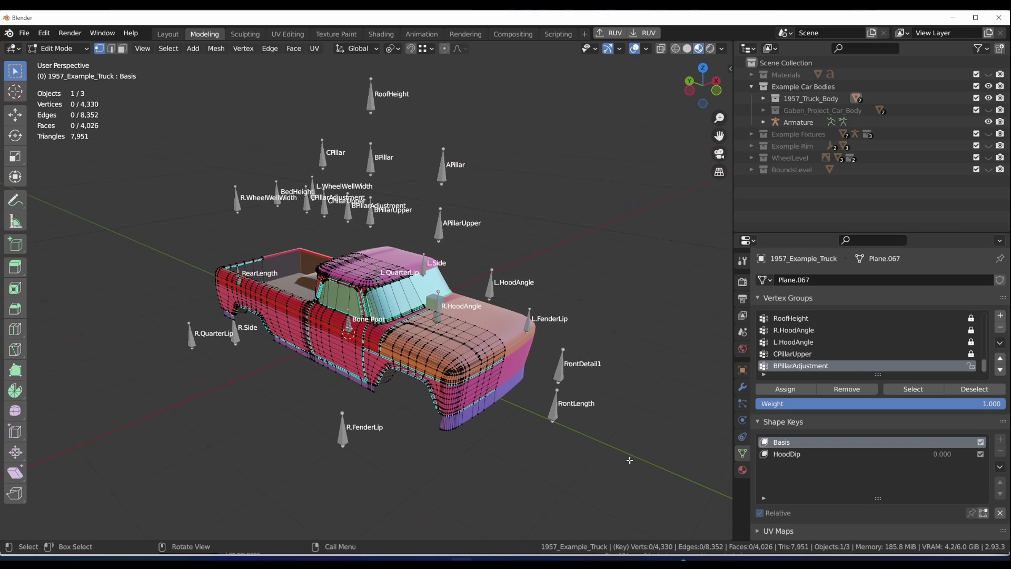